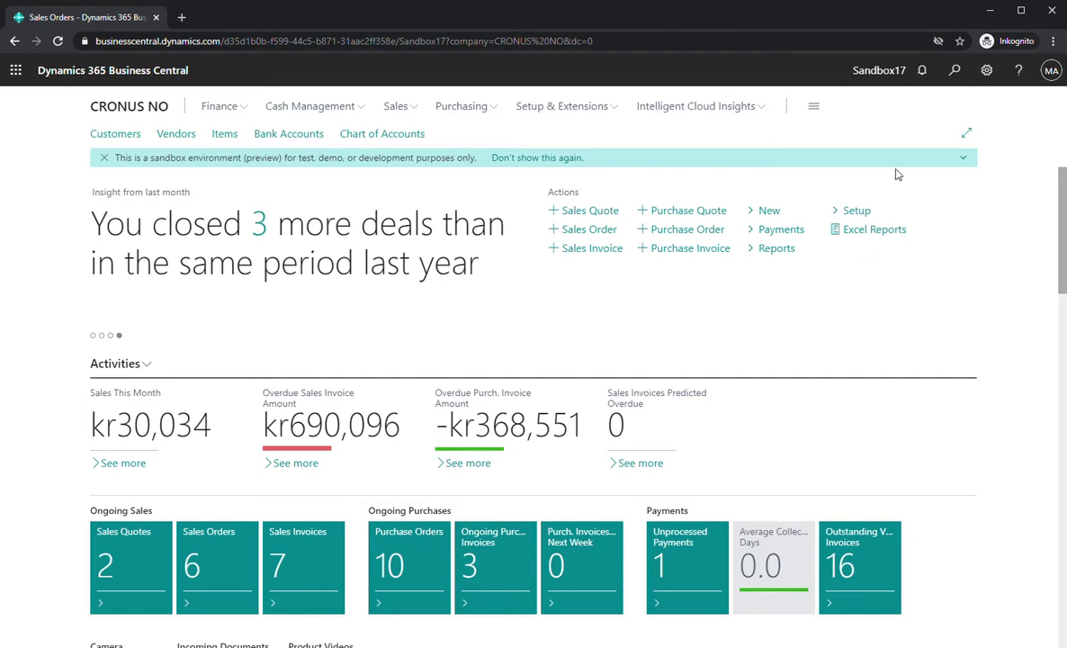
Search 'profi' and open the Profiles (Roles) list.
click(953, 81)
text(profi)
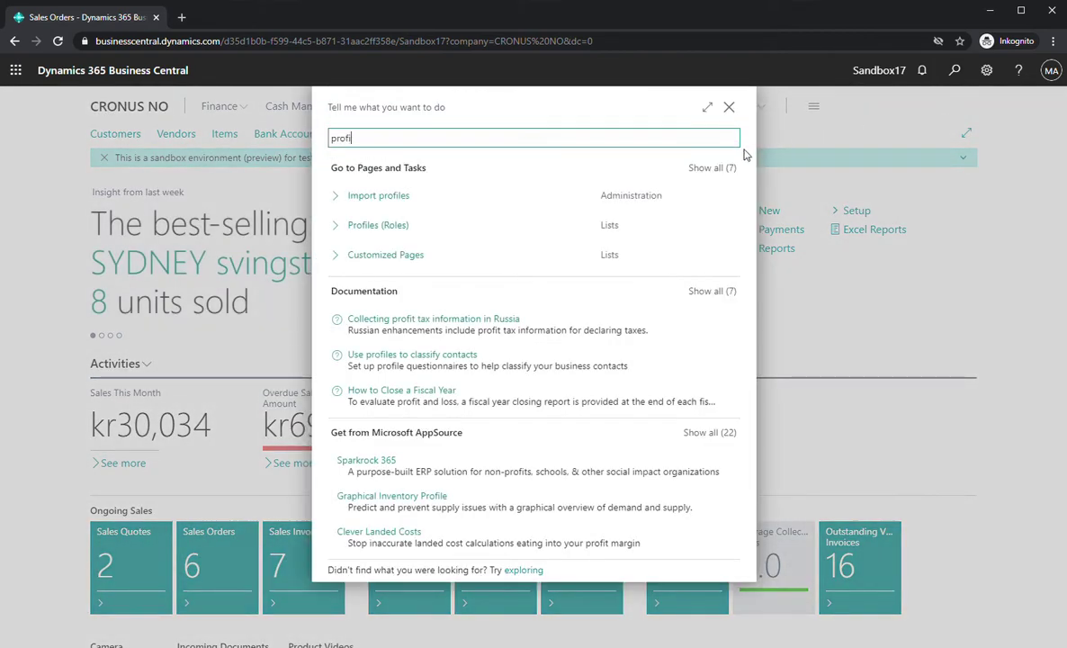
click(396, 228)
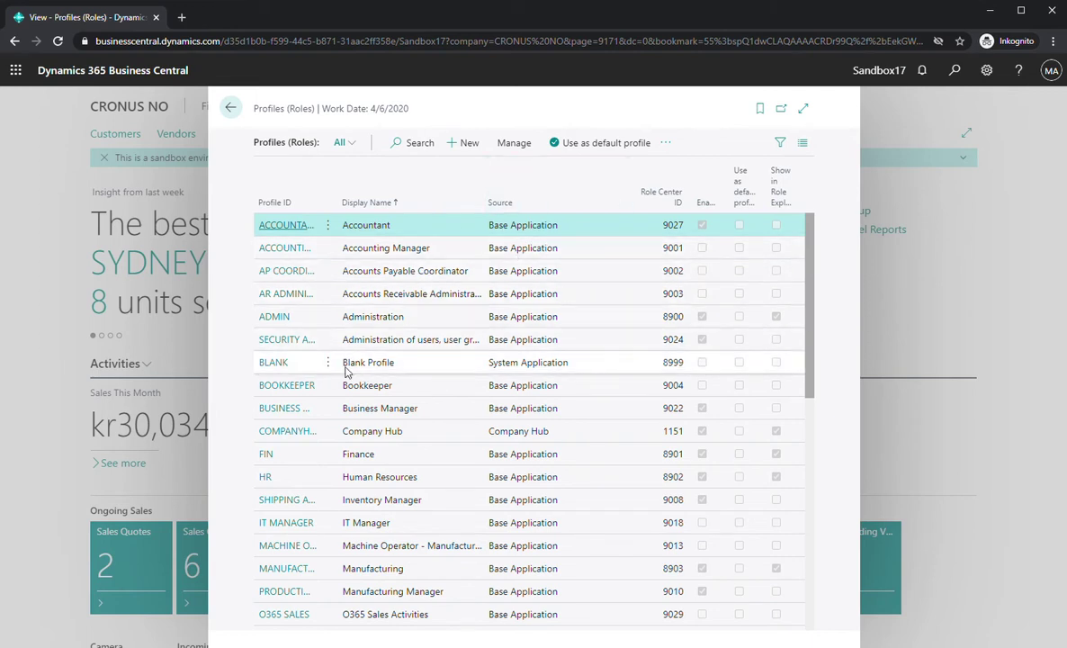
Open the Business Manager profile and start copying it.
click(441, 412)
click(514, 144)
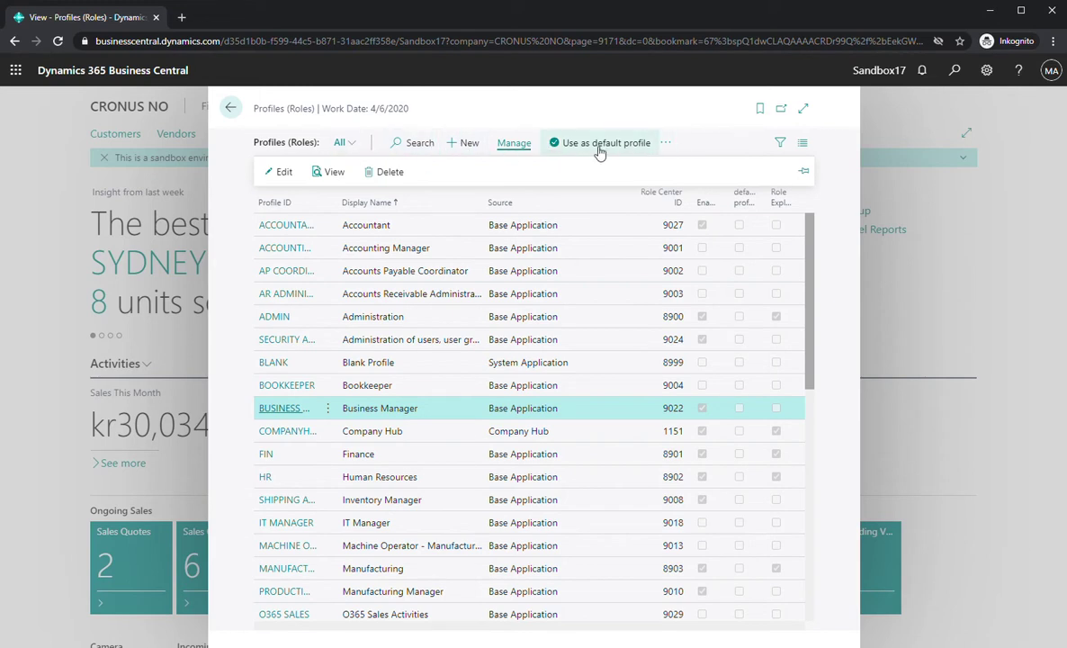
click(277, 411)
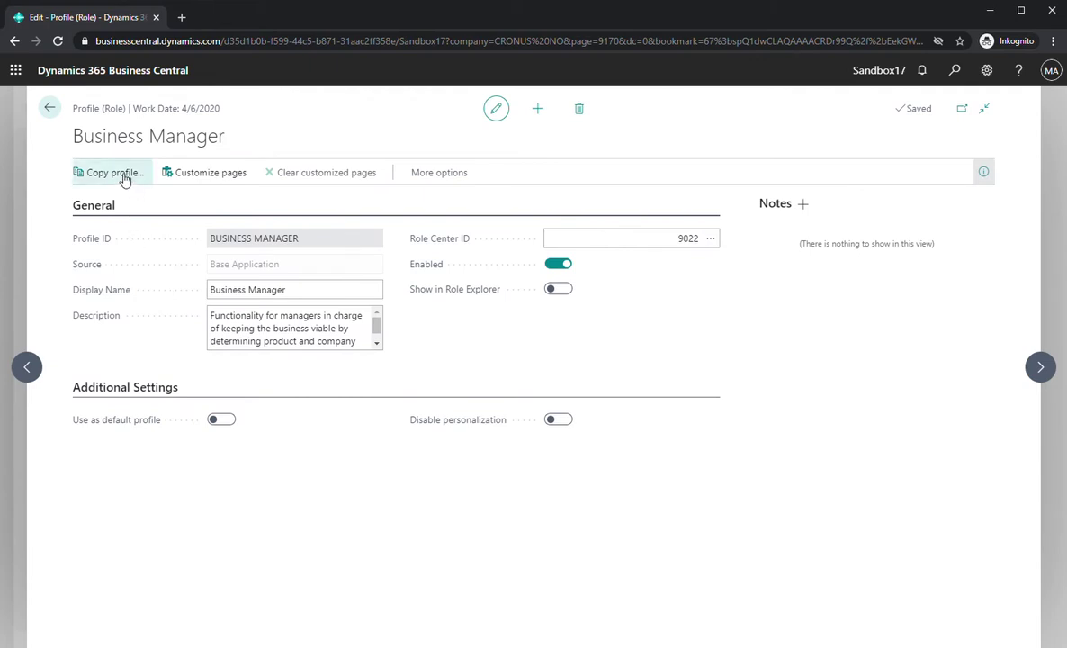
click(121, 176)
text(Business Manger Daniel)
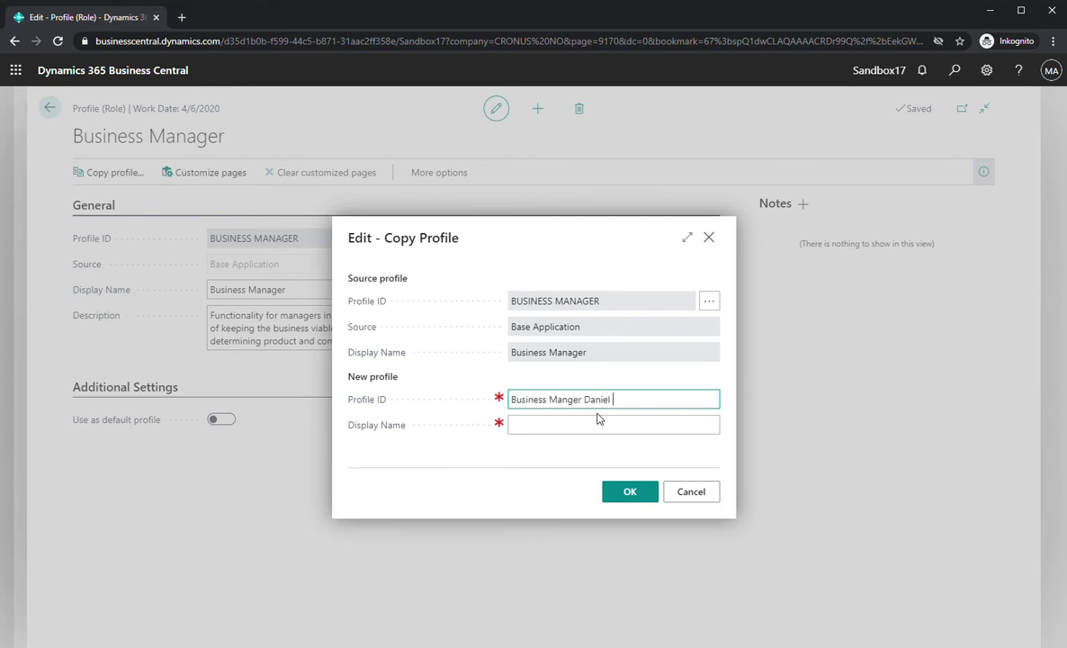
Use BUSINESS MANGER DANIEL as both the new profile ID and display name, and create the copy.
click(598, 418)
drag(681, 396, 510, 399)
key(ctrl+c)
click(652, 424)
key(ctrl+v)
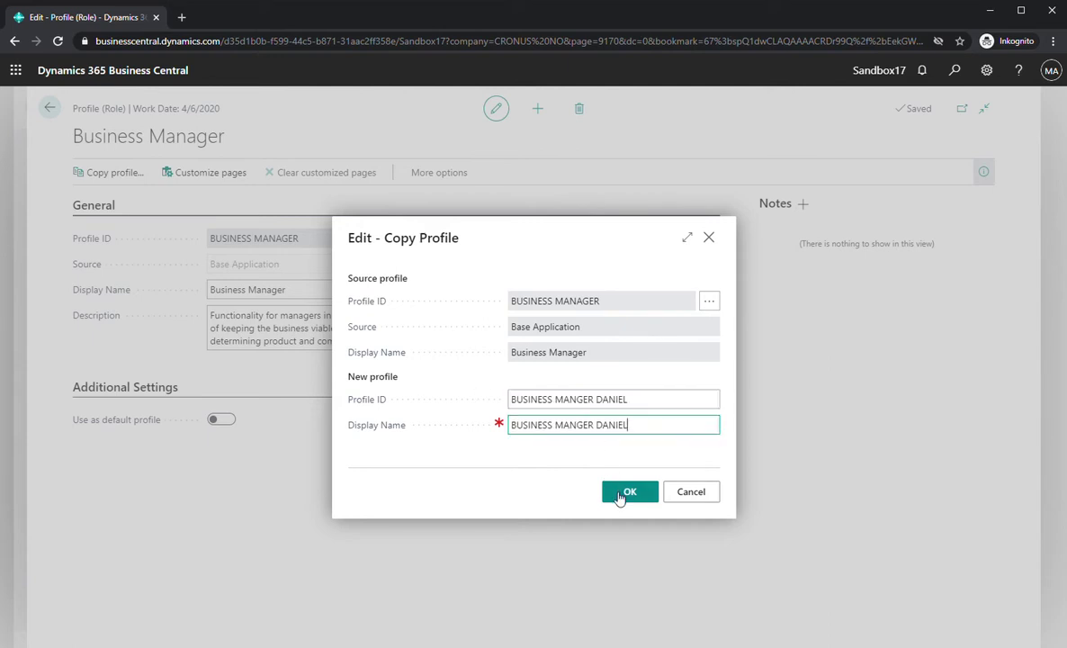
click(630, 493)
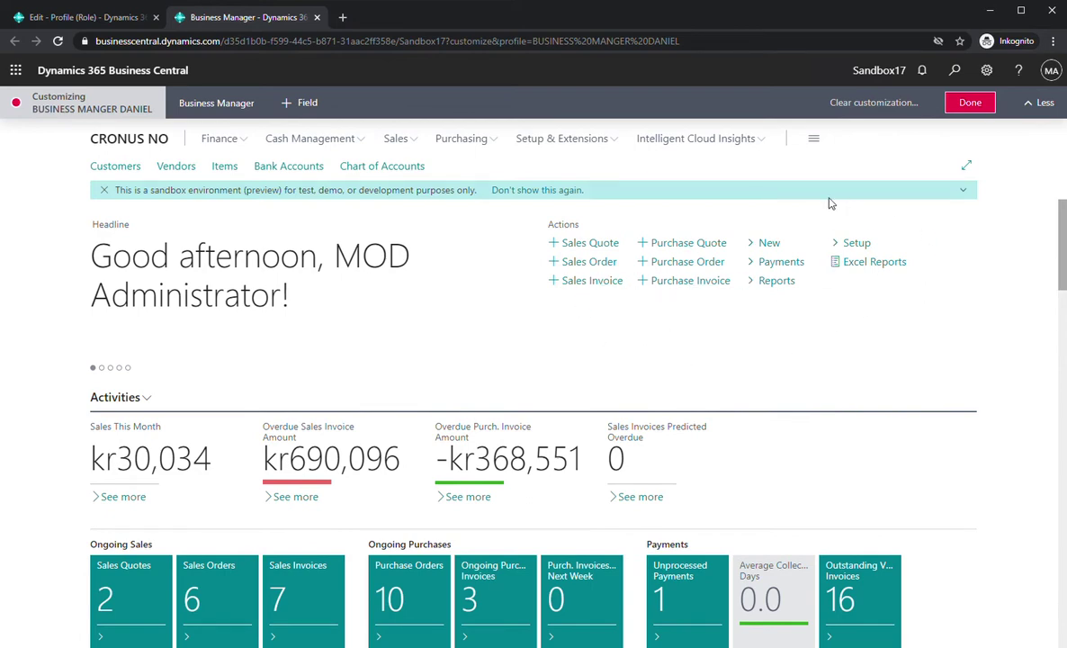
Hide the Self-Service tiles on the role center.
scroll(814, 306, down, 4)
scroll(779, 353, up, 4)
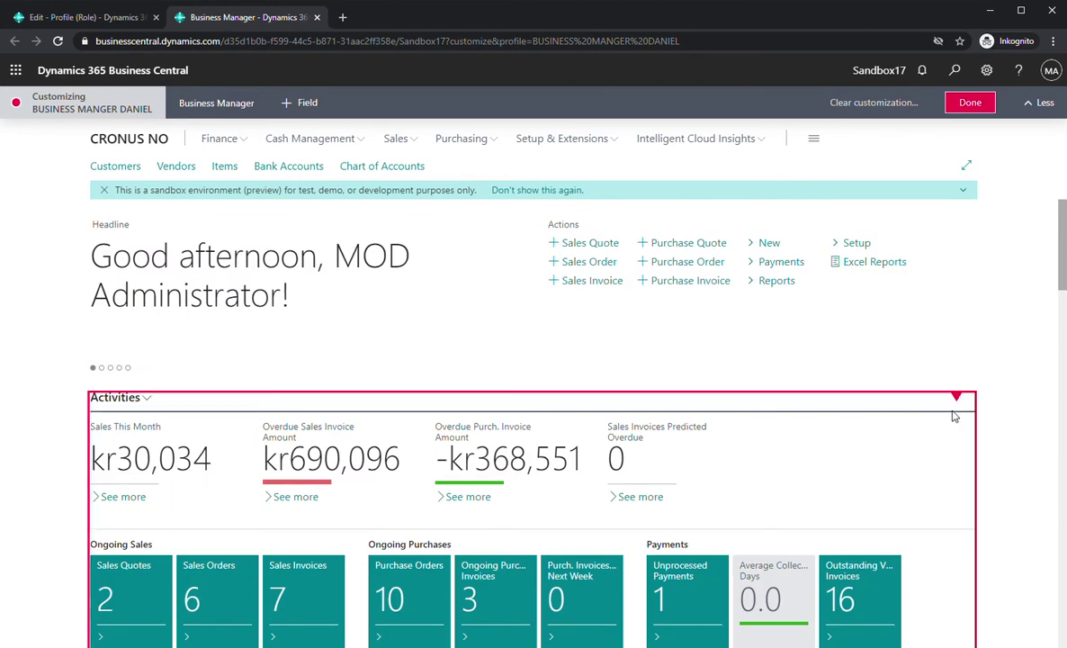
scroll(949, 423, down, 4)
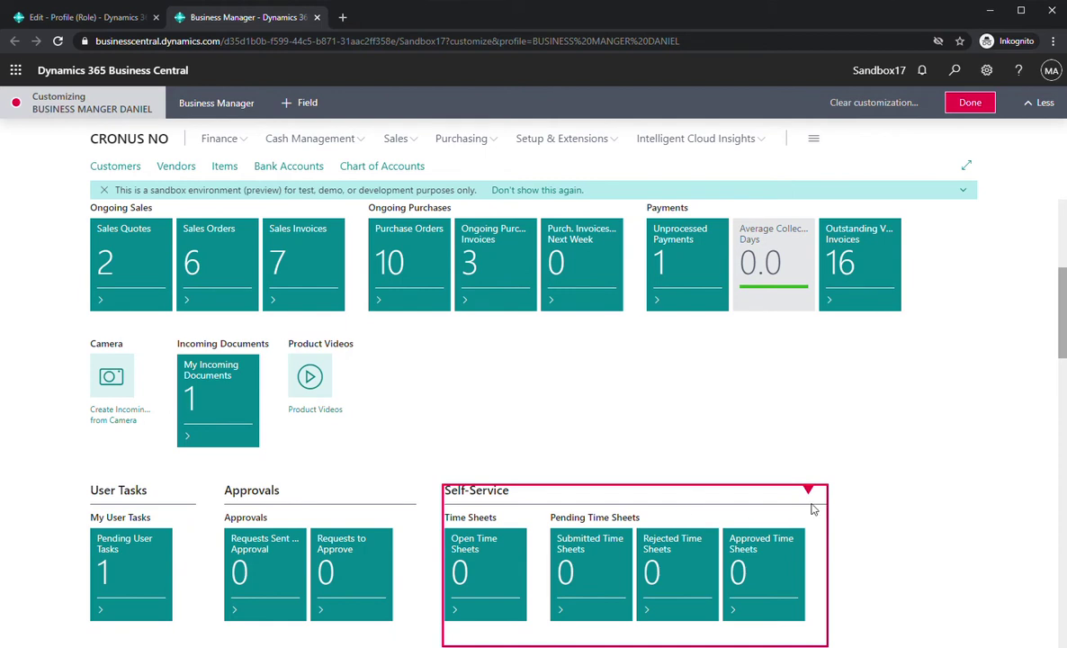
click(810, 490)
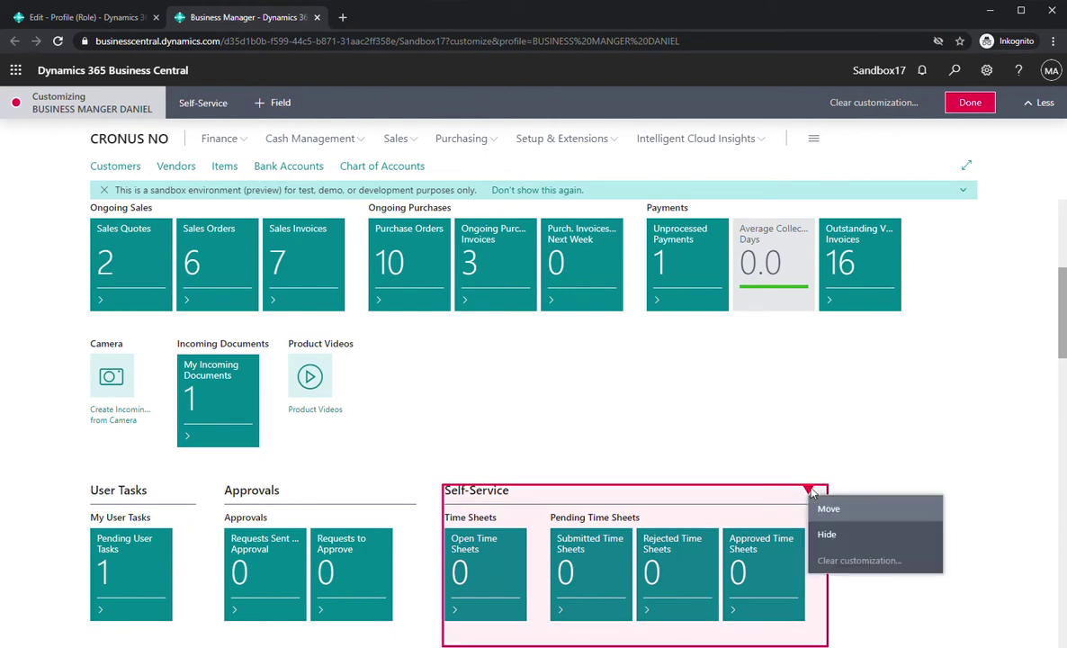
click(855, 535)
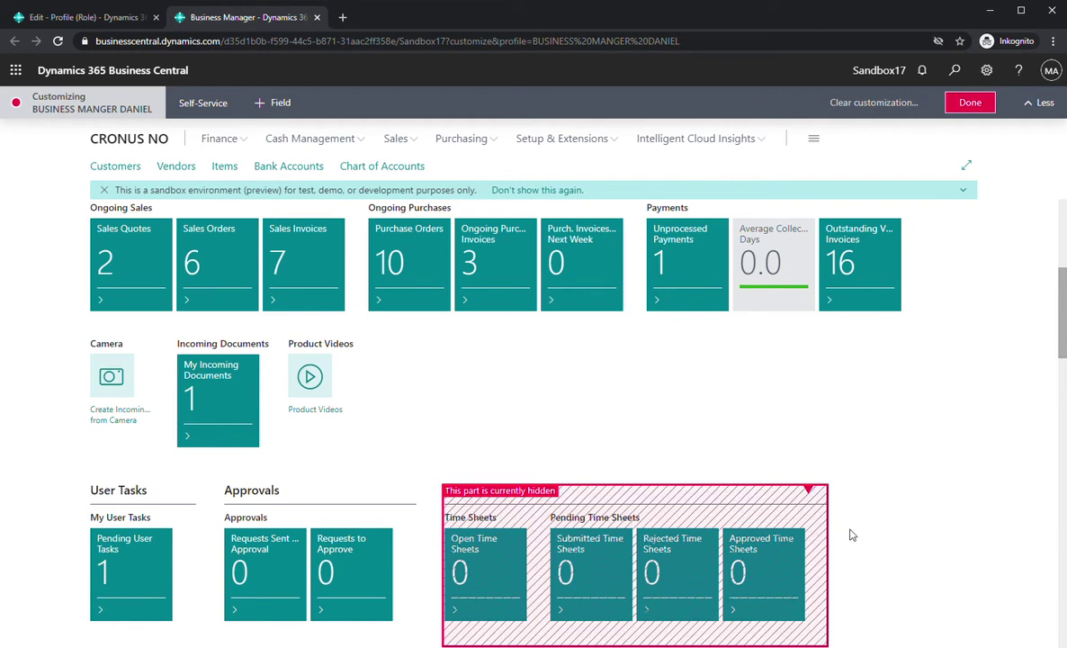
Show the previously hidden Setup Guide Topics part.
click(358, 364)
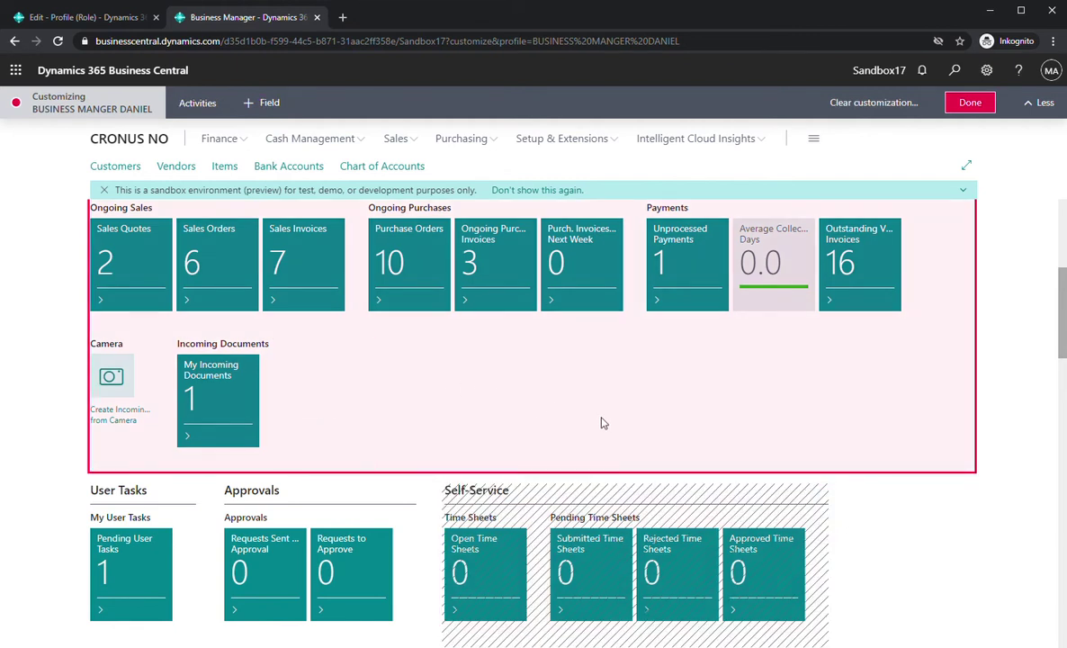
scroll(603, 423, down, 6)
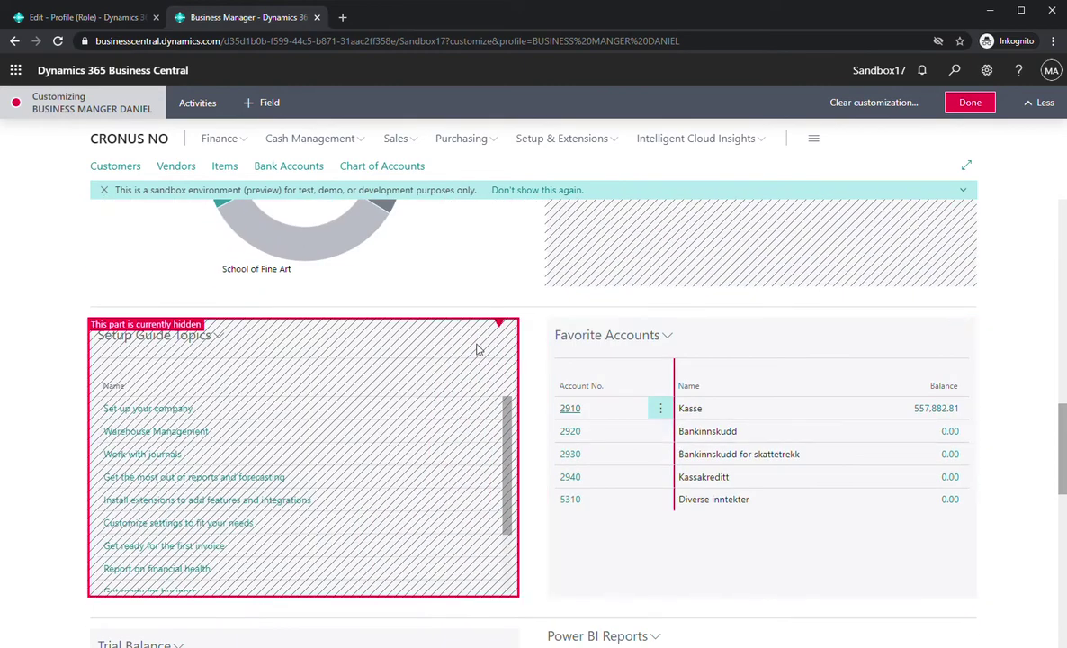
click(495, 332)
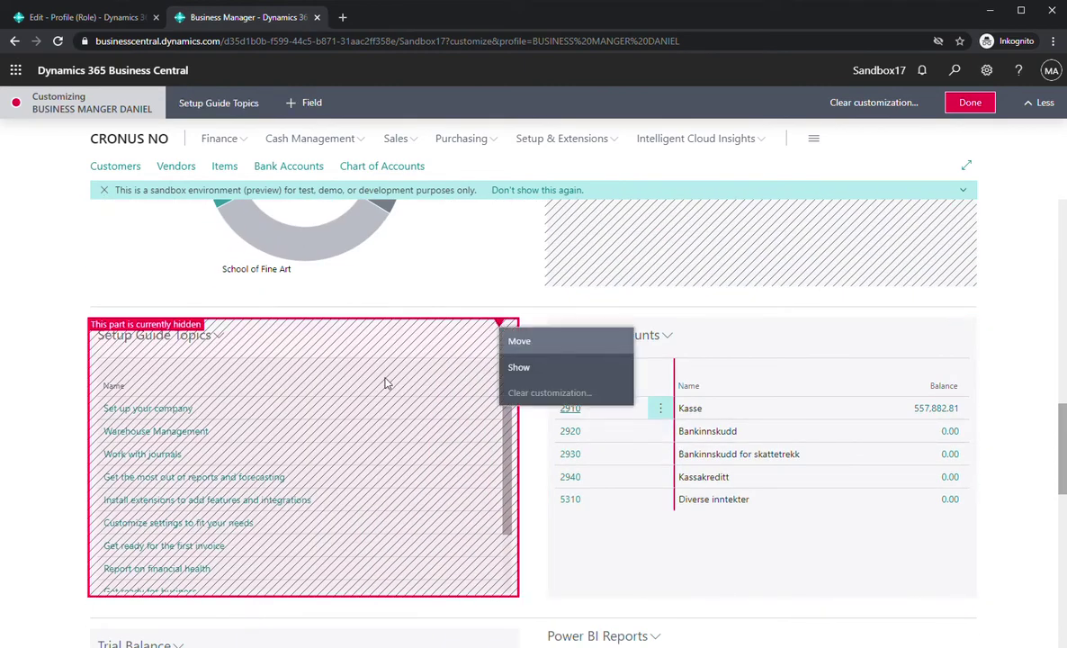
click(536, 368)
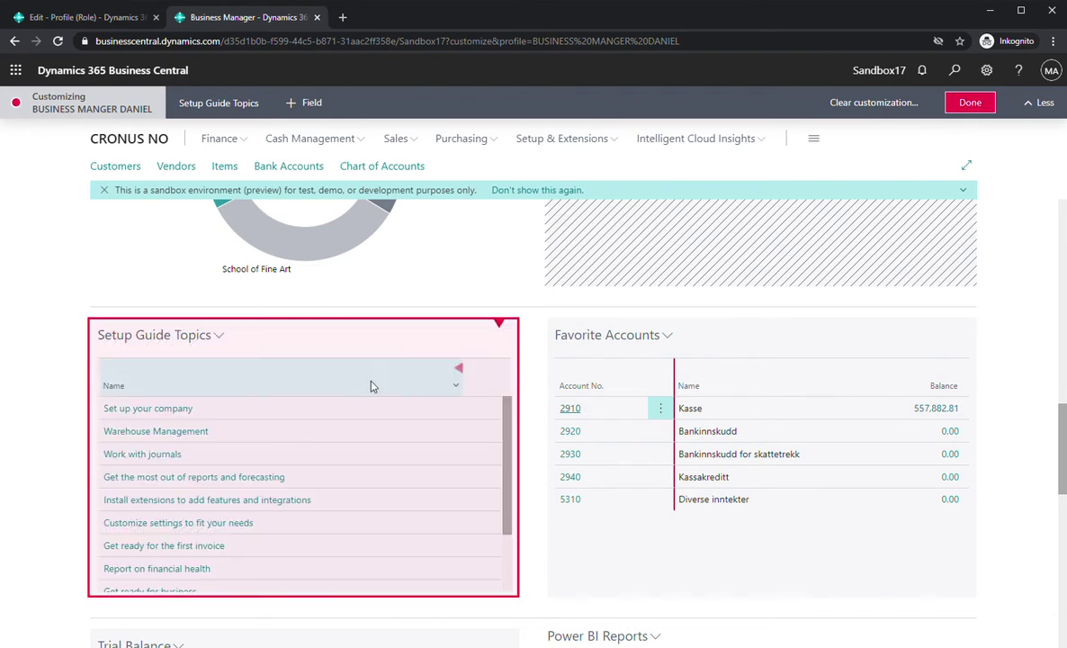
scroll(927, 272, up, 10)
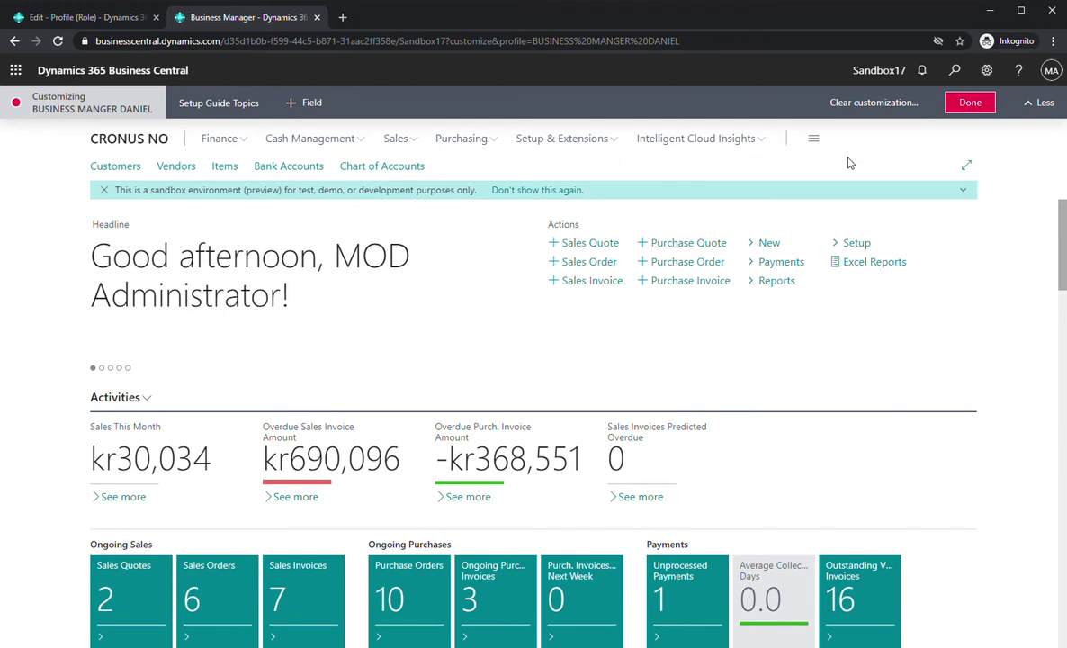
Bookmark Customers and Customer Templates from the 'customer' search results, then open Customers.
click(226, 171)
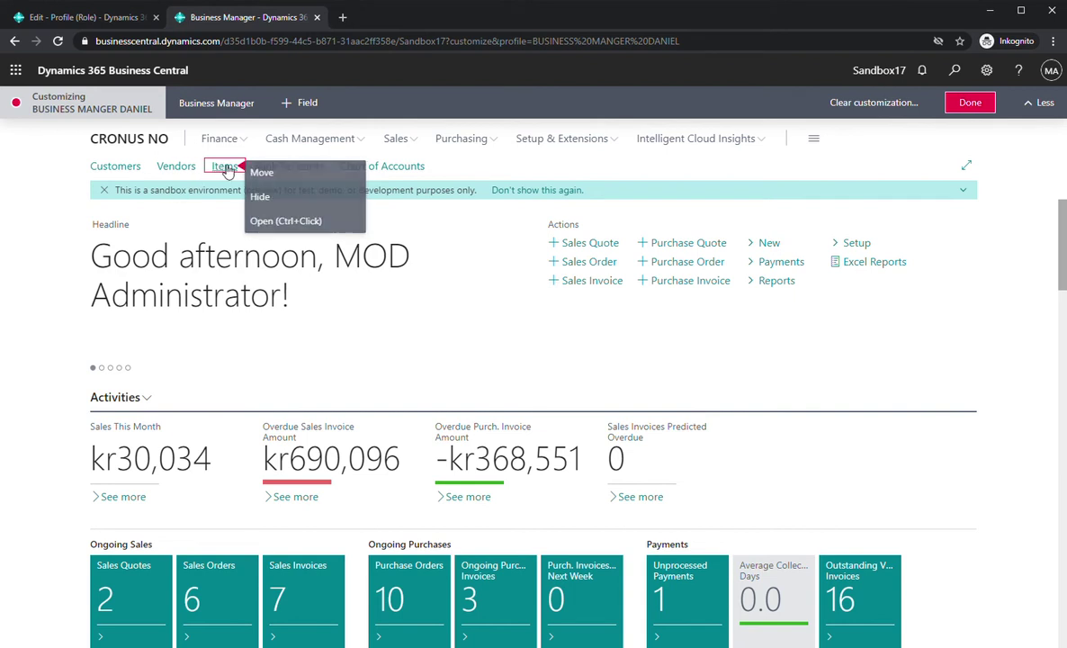
click(297, 105)
key(alt+q)
text(customer)
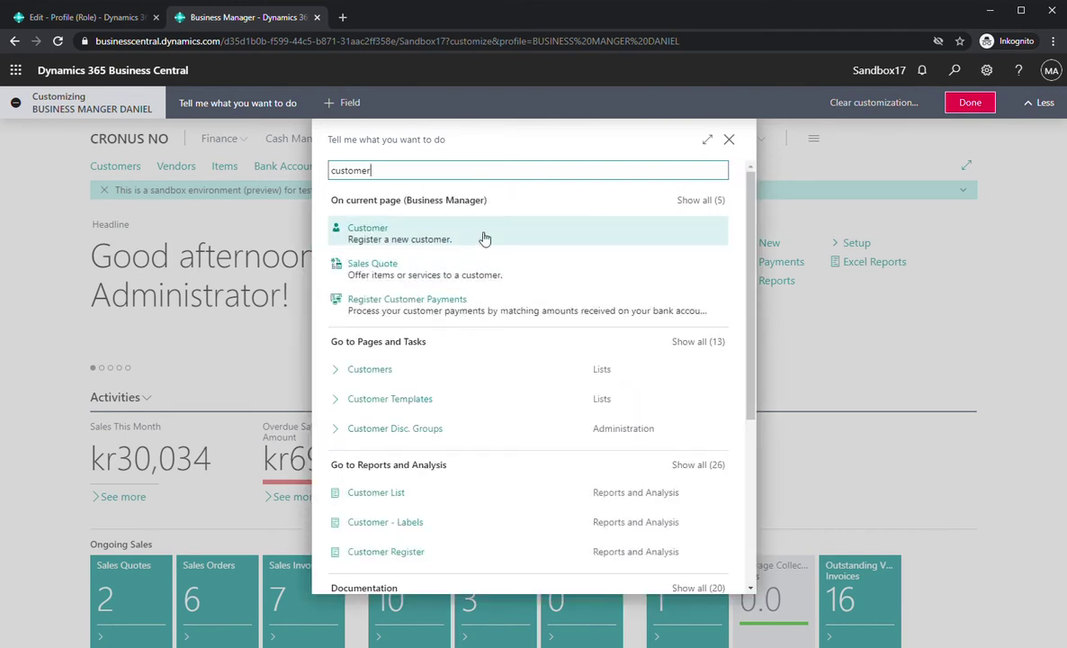
click(718, 369)
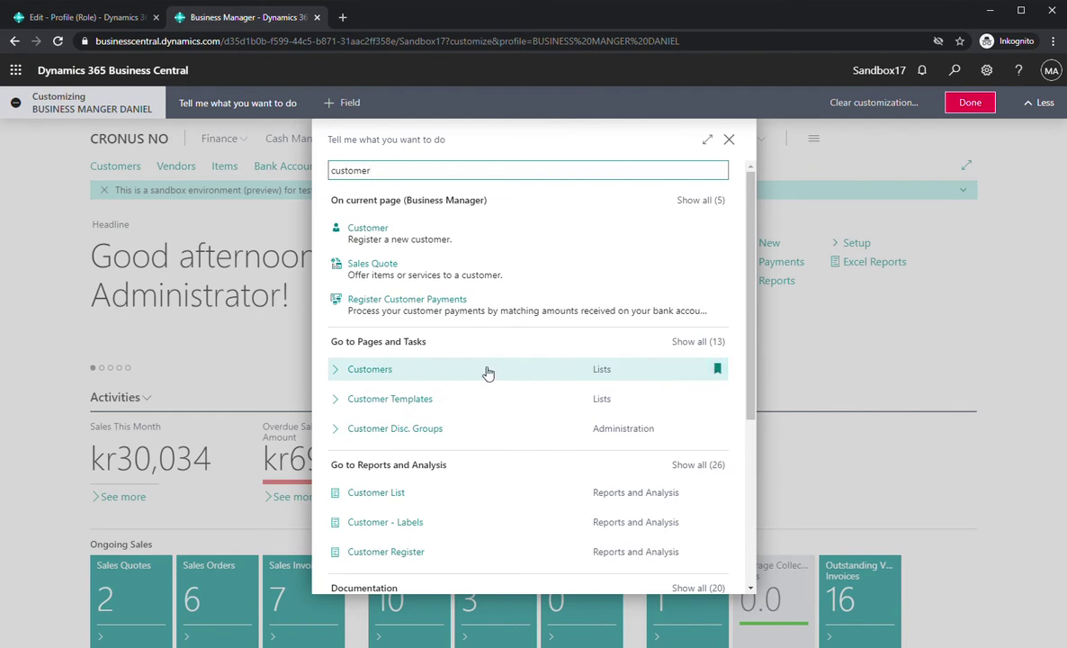
click(724, 404)
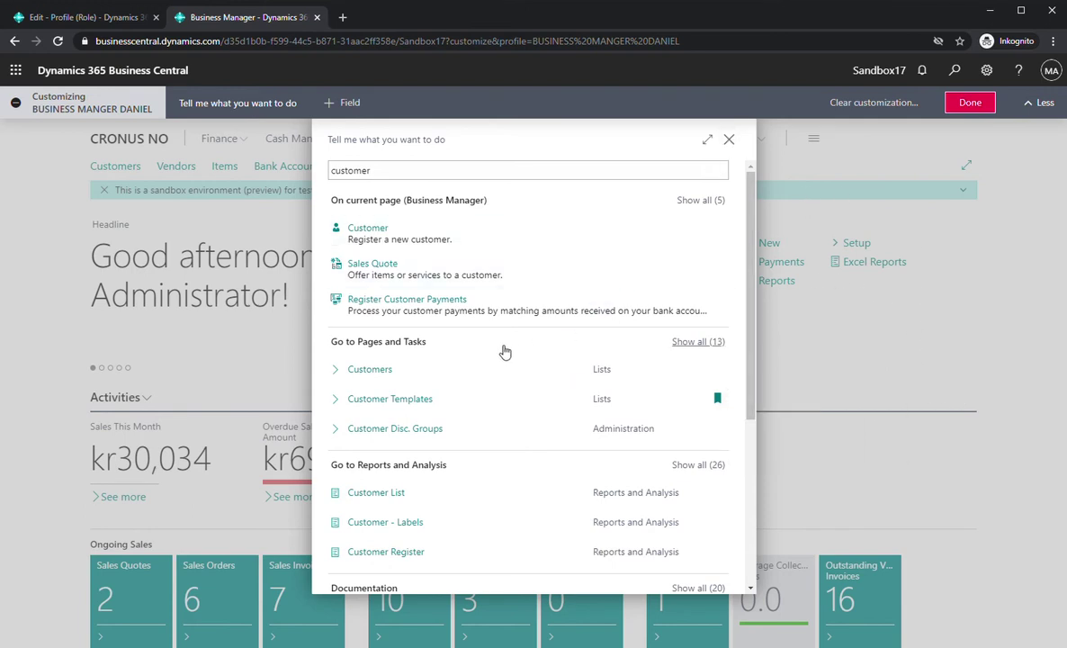
mouse_move(449, 369)
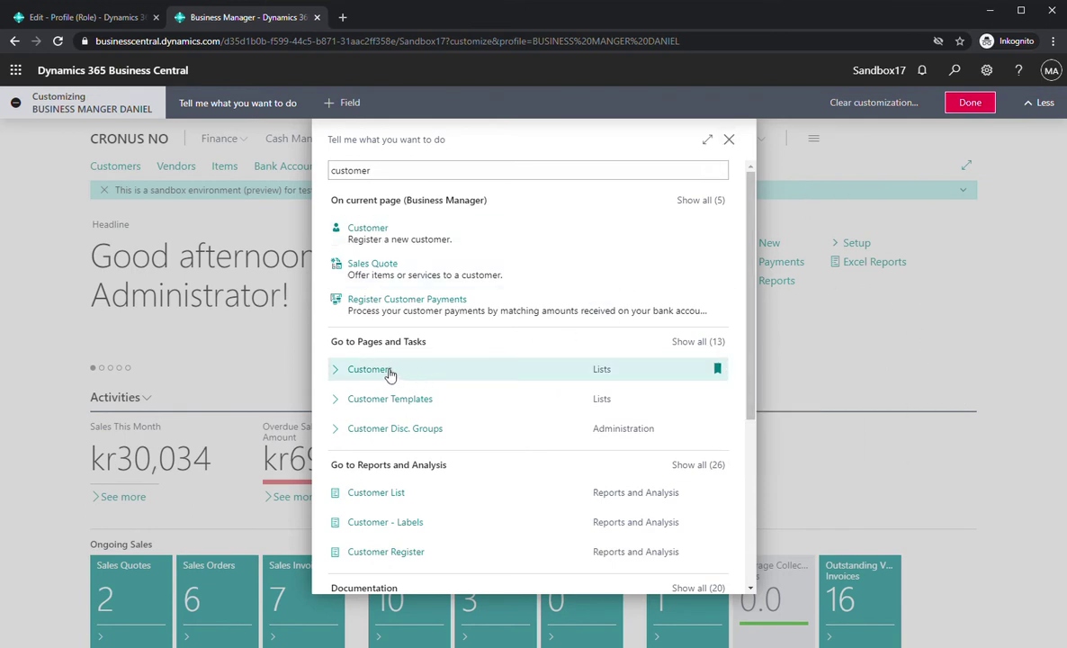
click(394, 377)
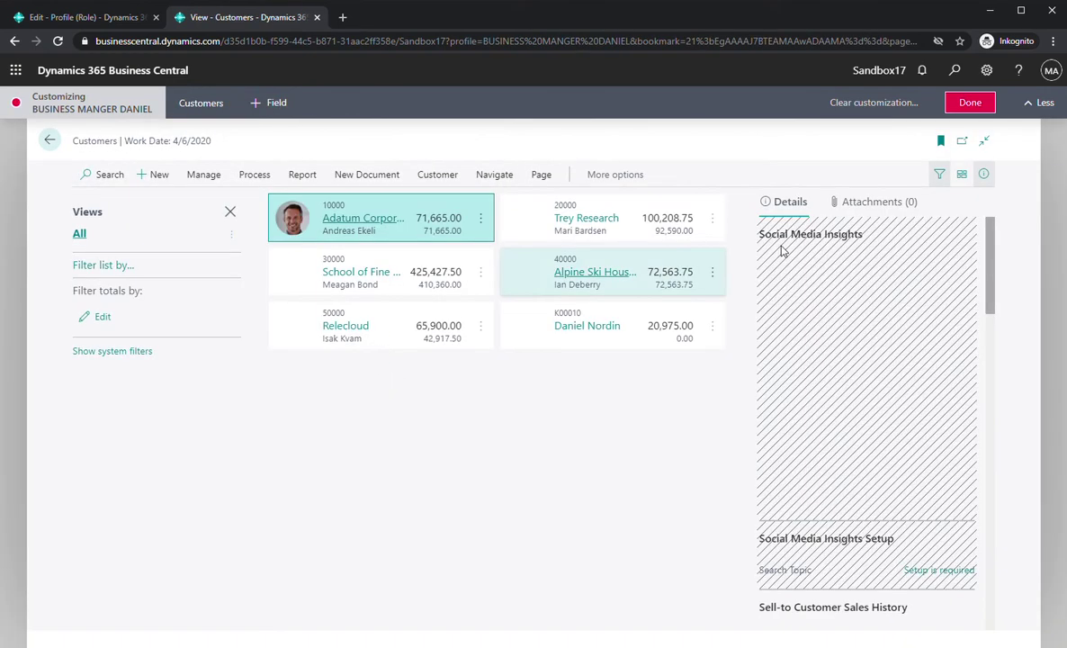
Switch Customers to List layout, add Fin. Charge Terms Code and Language Code columns, and save.
click(964, 177)
click(864, 208)
click(284, 112)
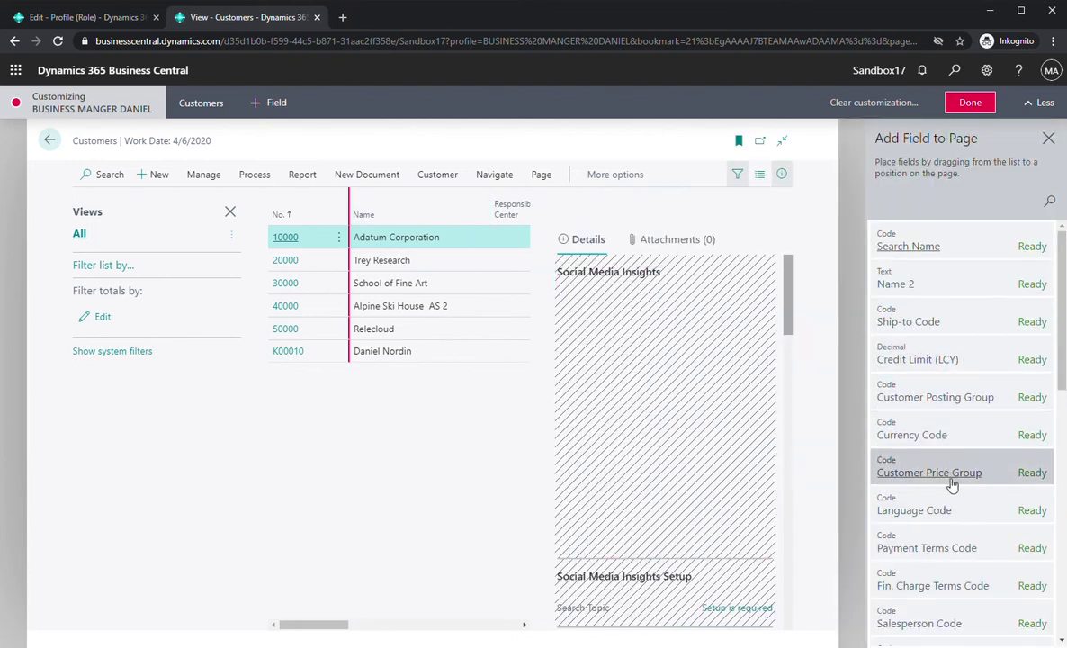
mouse_move(964, 512)
mouse_down()
mouse_move(566, 348)
mouse_move(358, 214)
mouse_move(369, 219)
mouse_up()
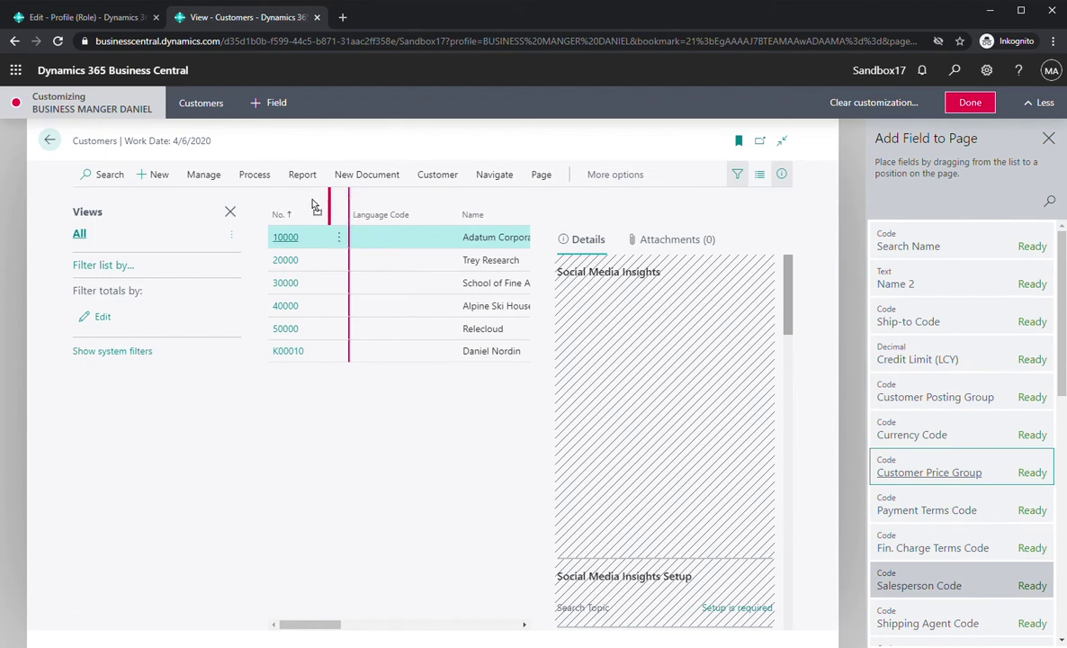
drag(362, 245, 361, 245)
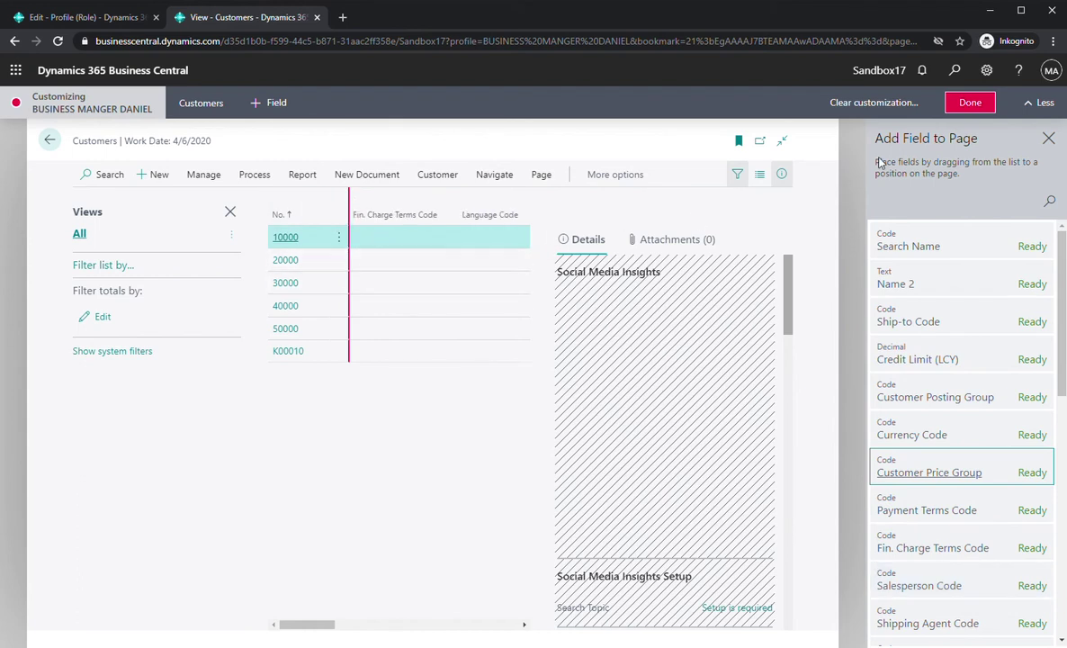
click(970, 103)
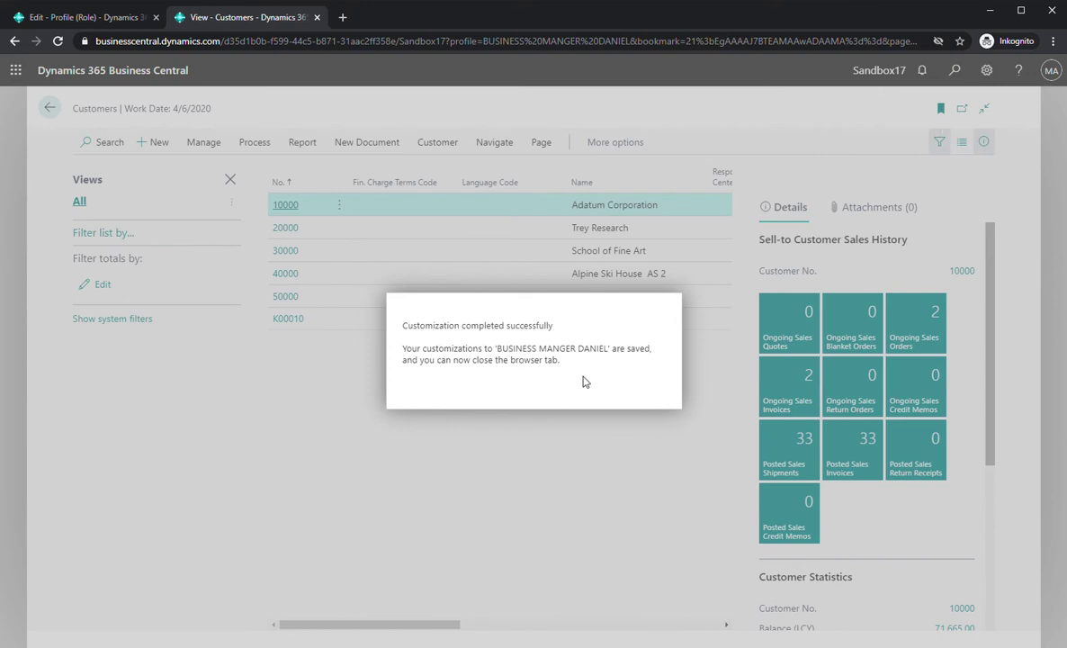
click(317, 17)
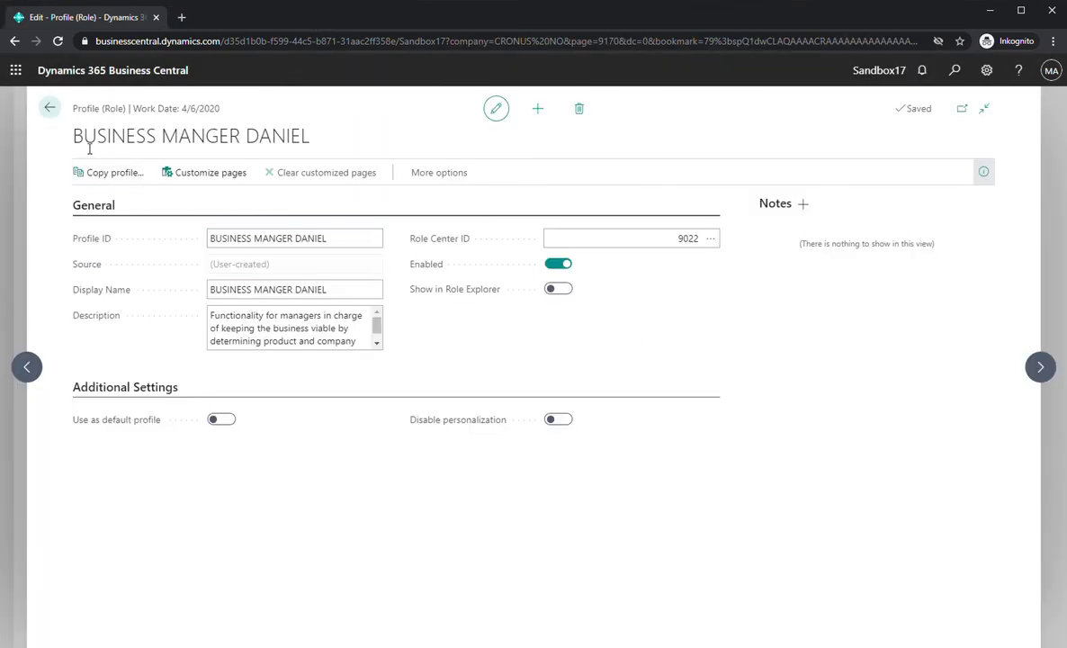
Return home and open User Personalizations by searching 'us per'.
click(51, 109)
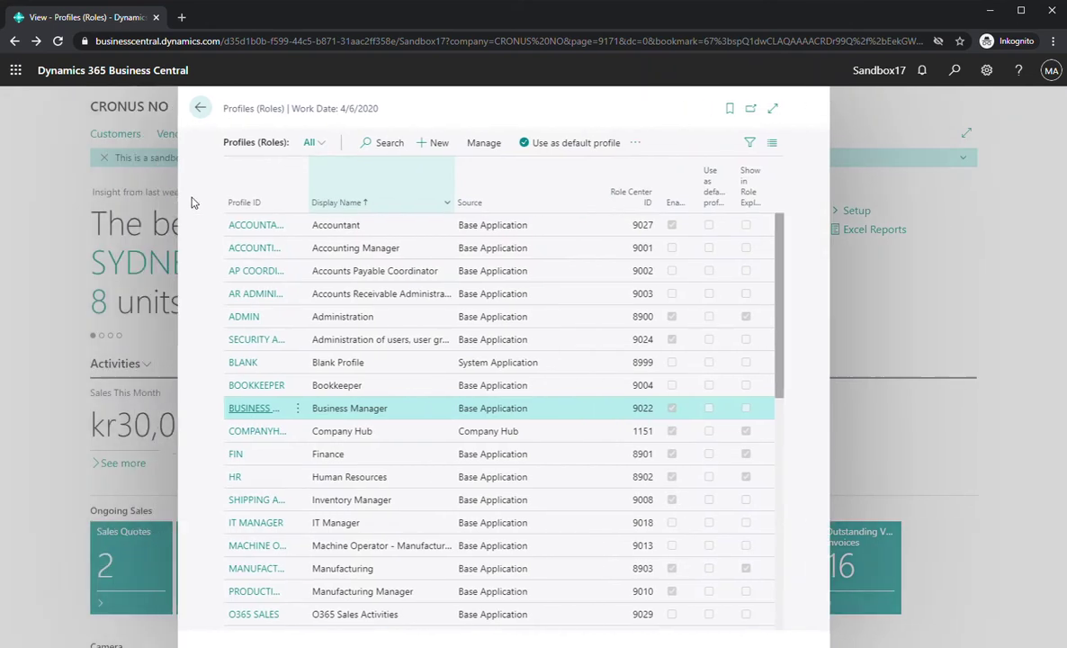
click(232, 110)
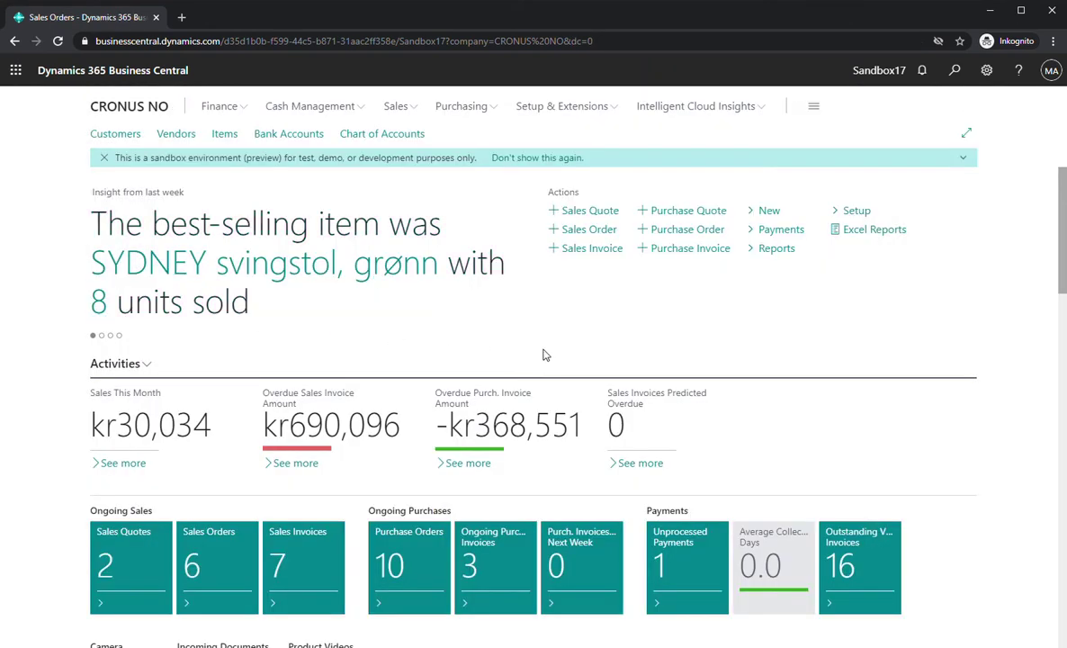
key(alt+q)
text(us per)
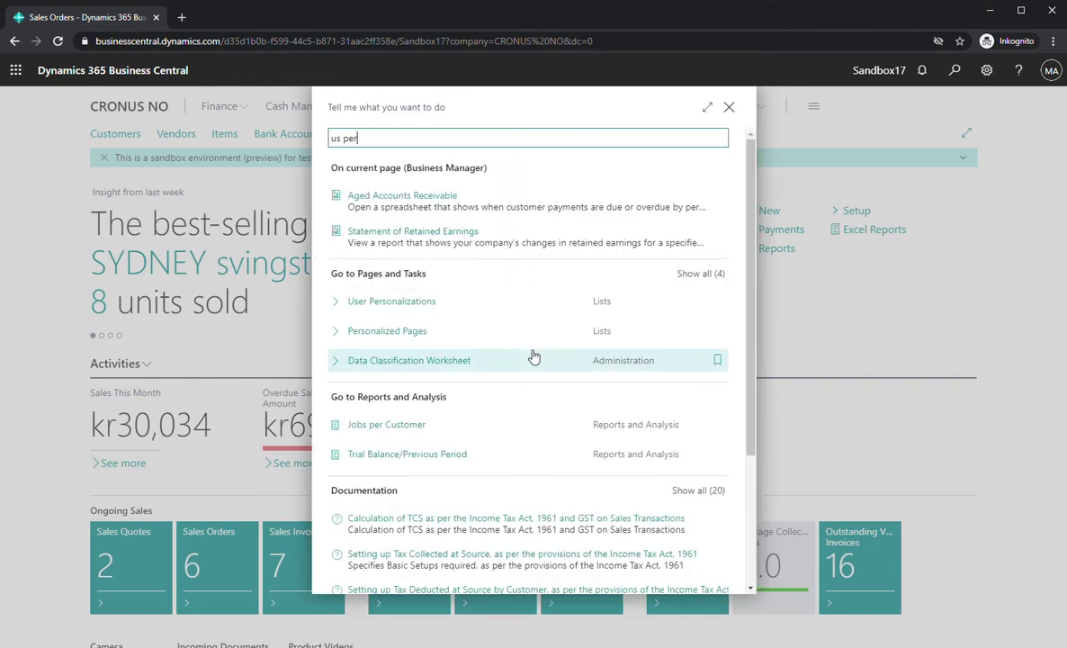
click(418, 304)
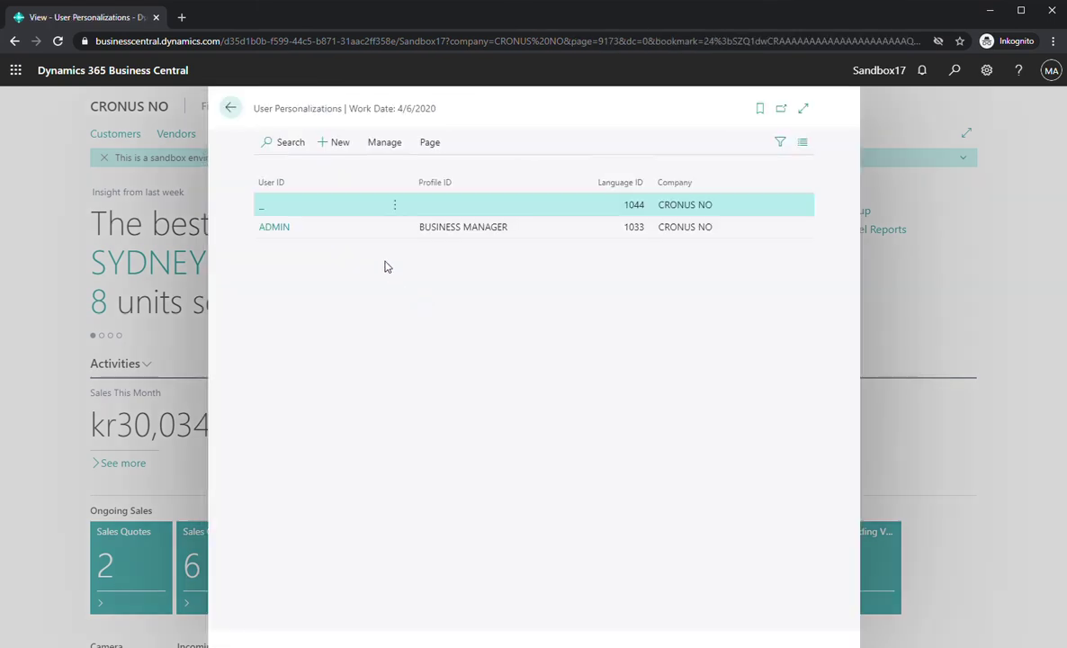
Set the ADMIN user's profile to BUSINESS MANGER DANIEL.
click(356, 231)
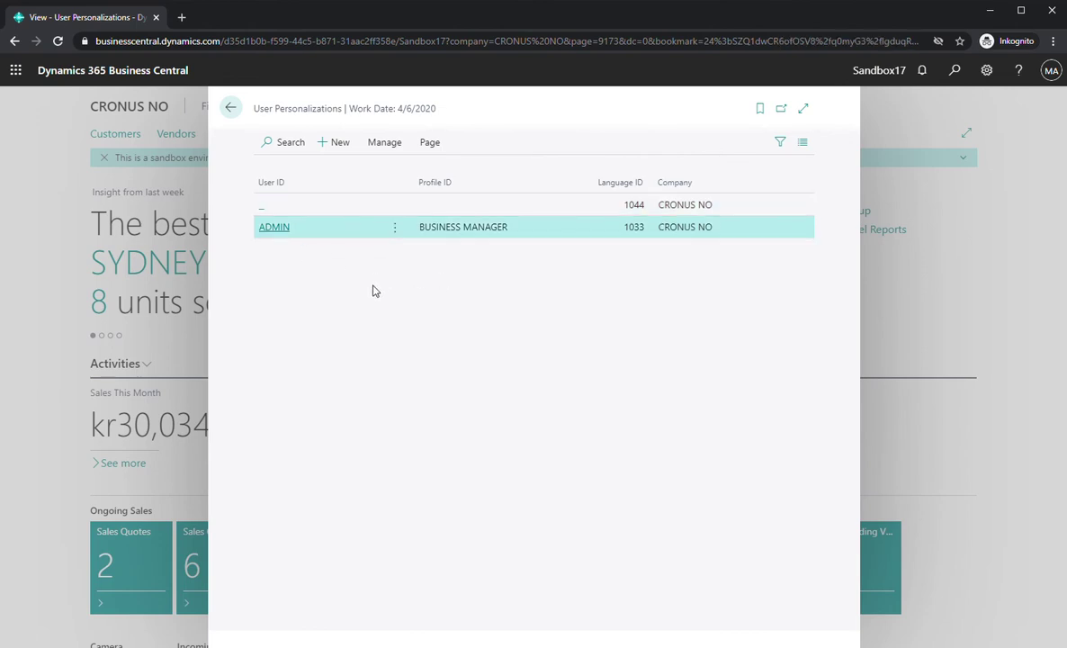
click(274, 230)
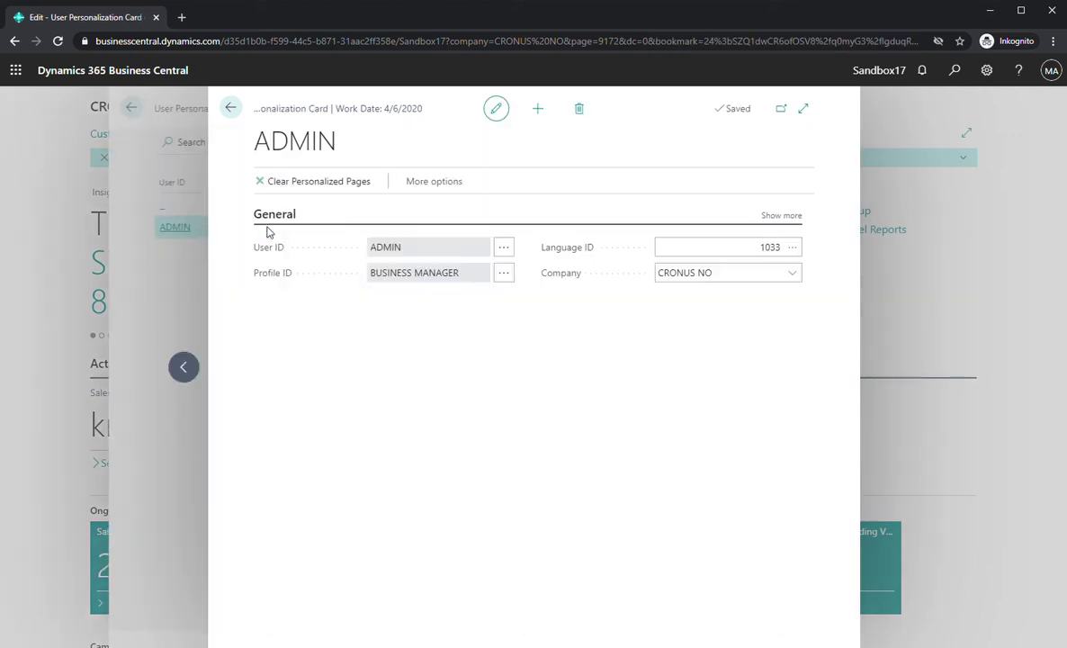
click(504, 276)
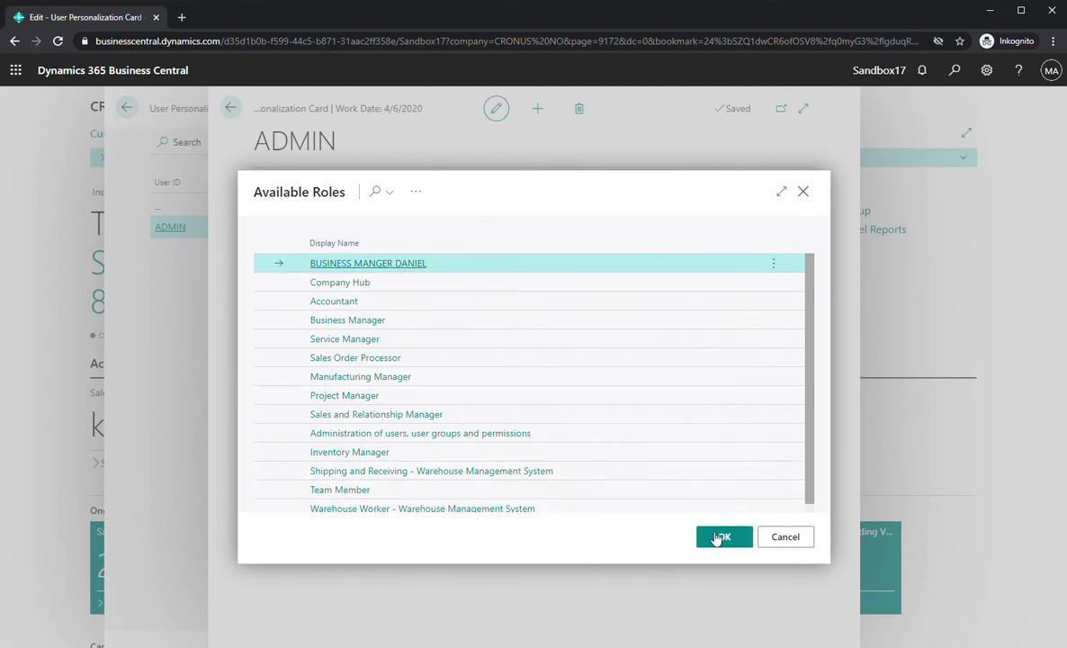
click(720, 537)
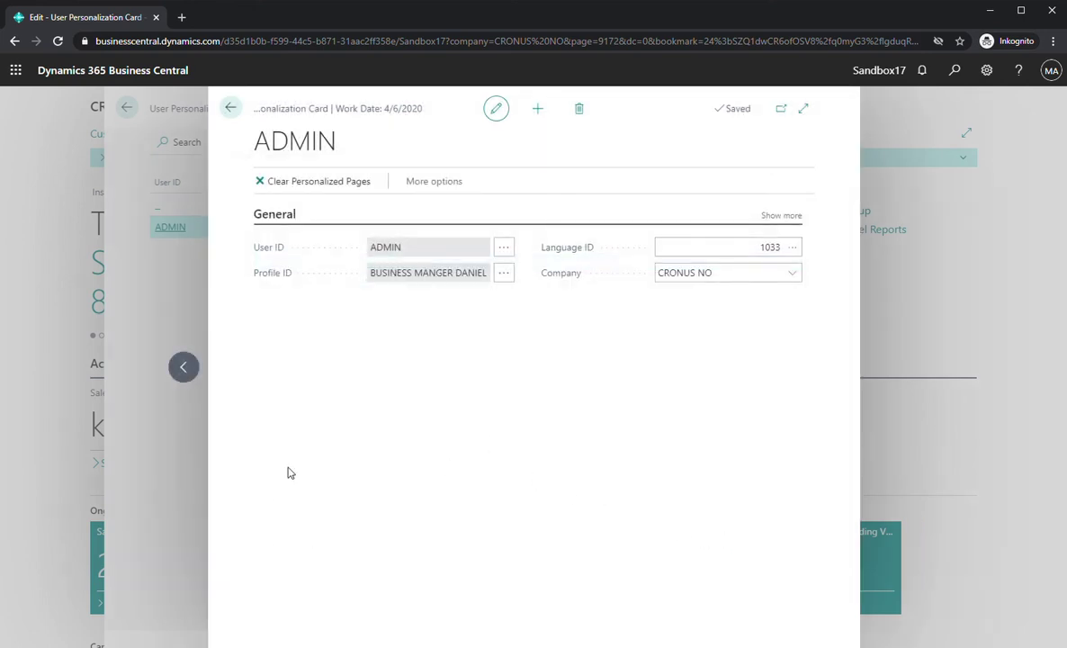